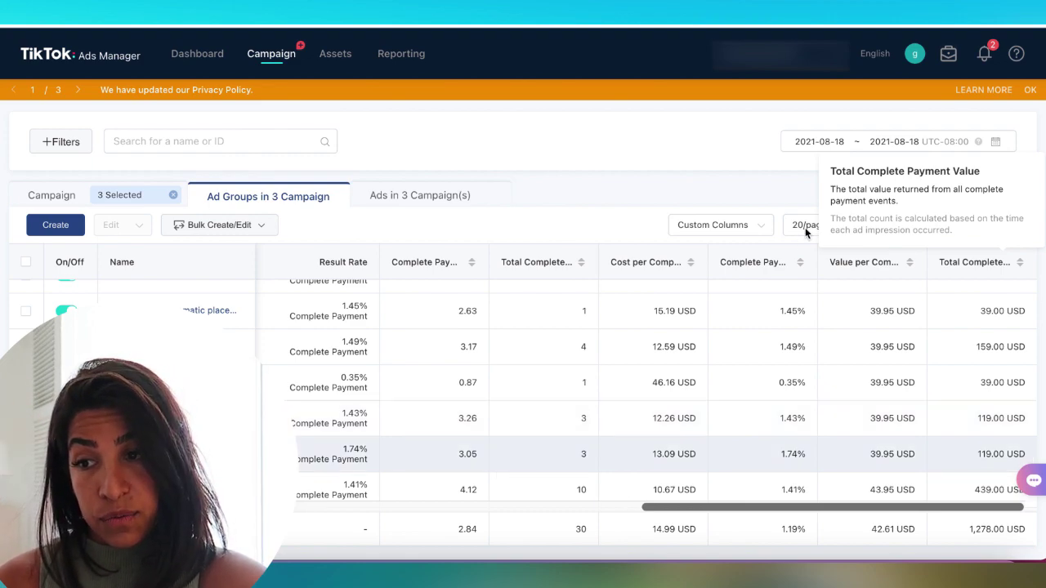
- Examine the Total Cost, CPC and CPM columns for the ad groups in the three selected campaigns
left_click_drag(730, 513, 652, 520)
scroll(750, 444, "up", 3)
scroll(338, 493, "left", 15)
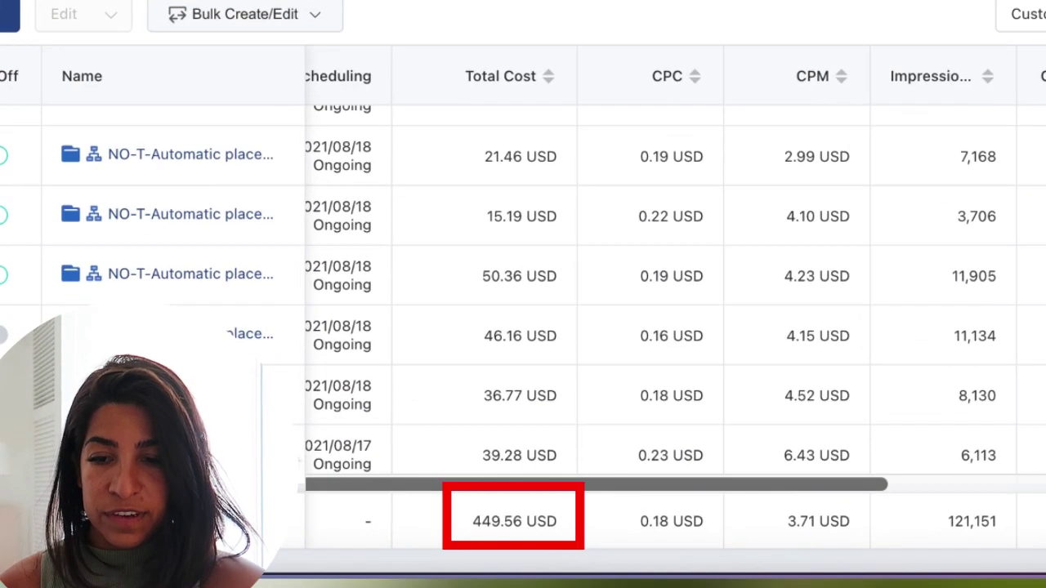
scroll(299, 449, "right", 3)
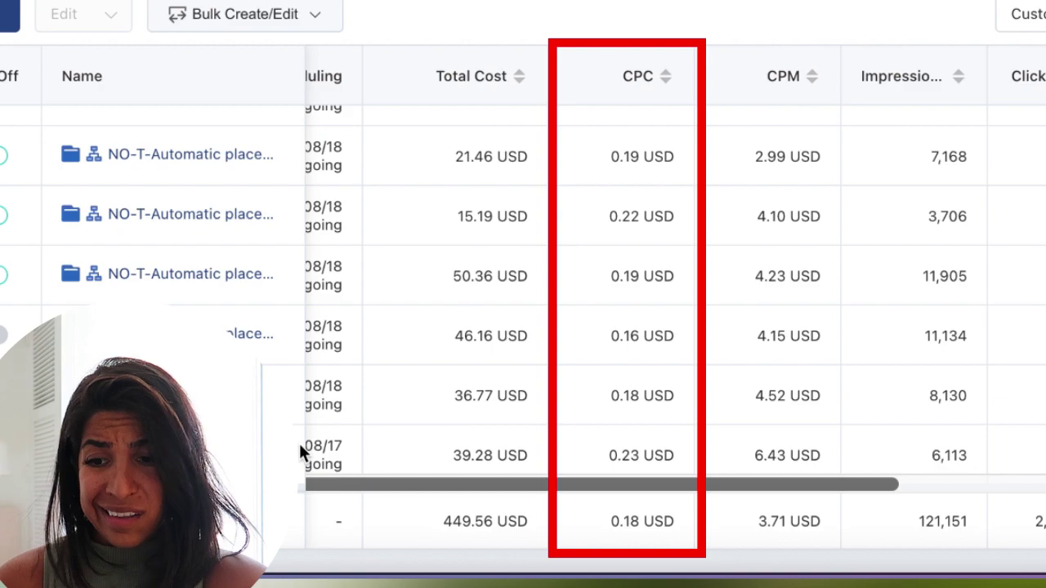
scroll(301, 446, "right", 6)
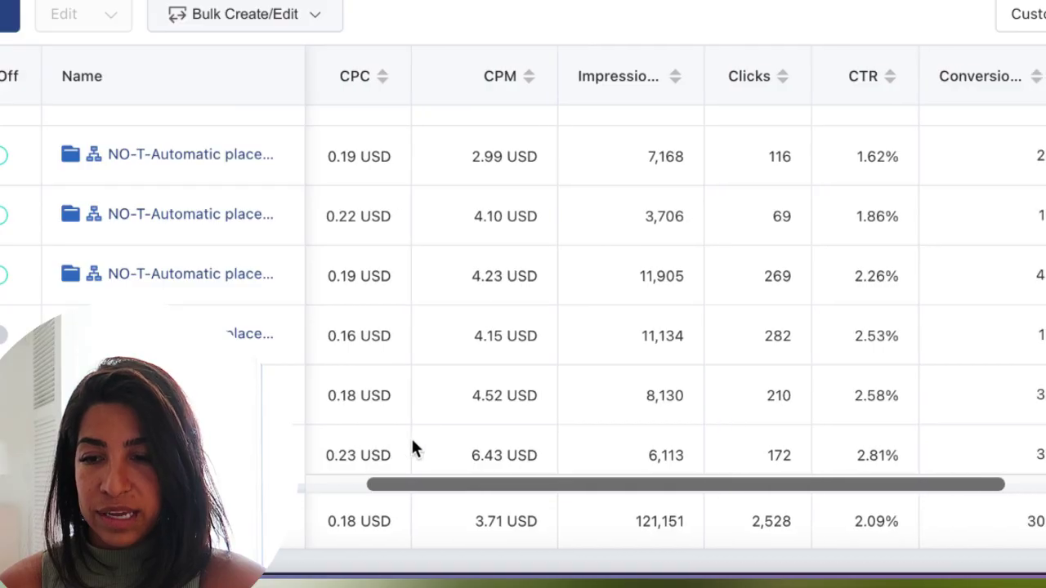
scroll(417, 441, "right", 3)
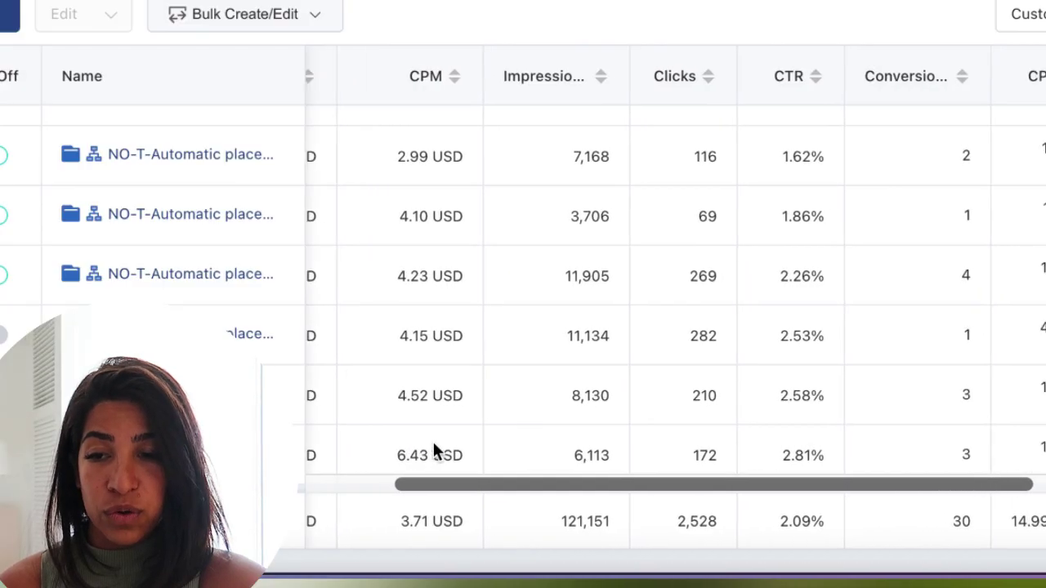
scroll(438, 444, "left", 1)
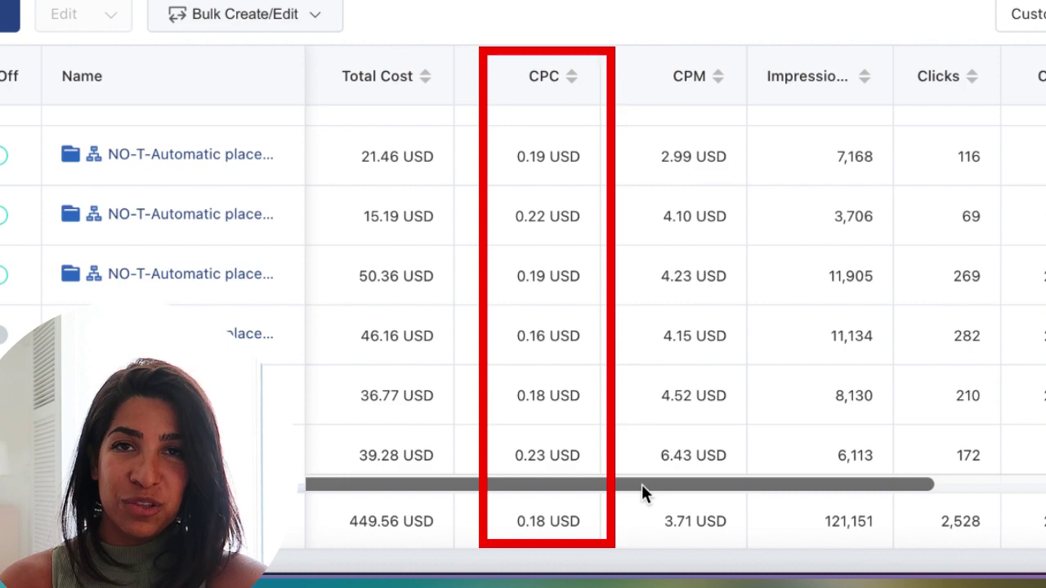
left_click_drag(641, 484, 638, 484)
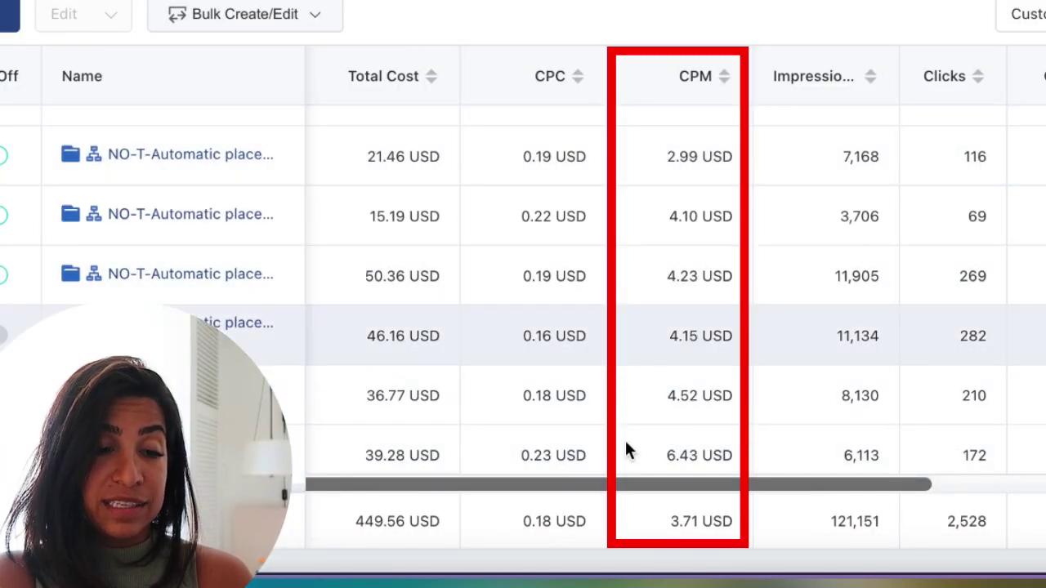
left_click_drag(527, 496, 541, 490)
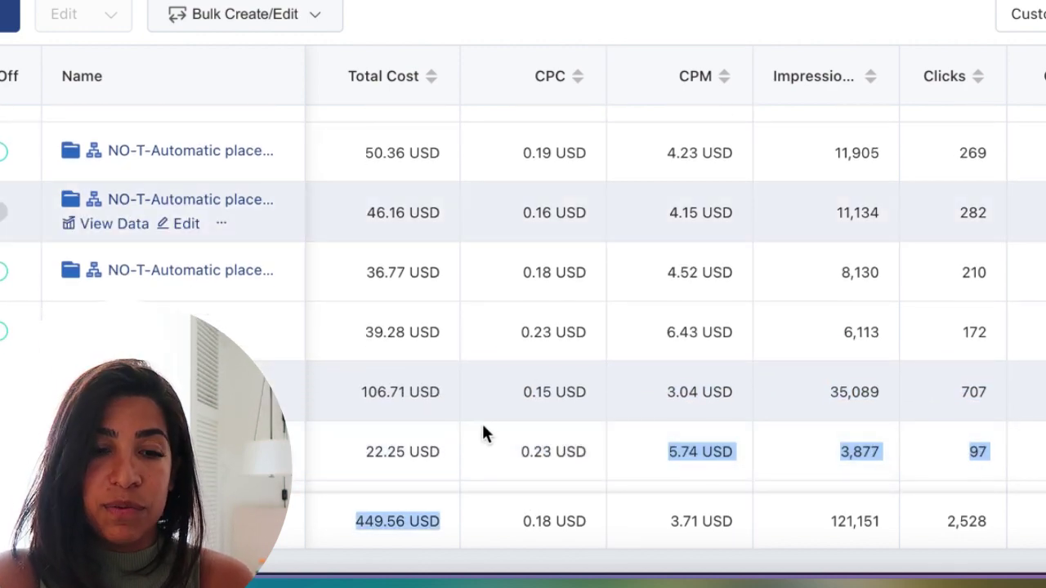
left_click(622, 445)
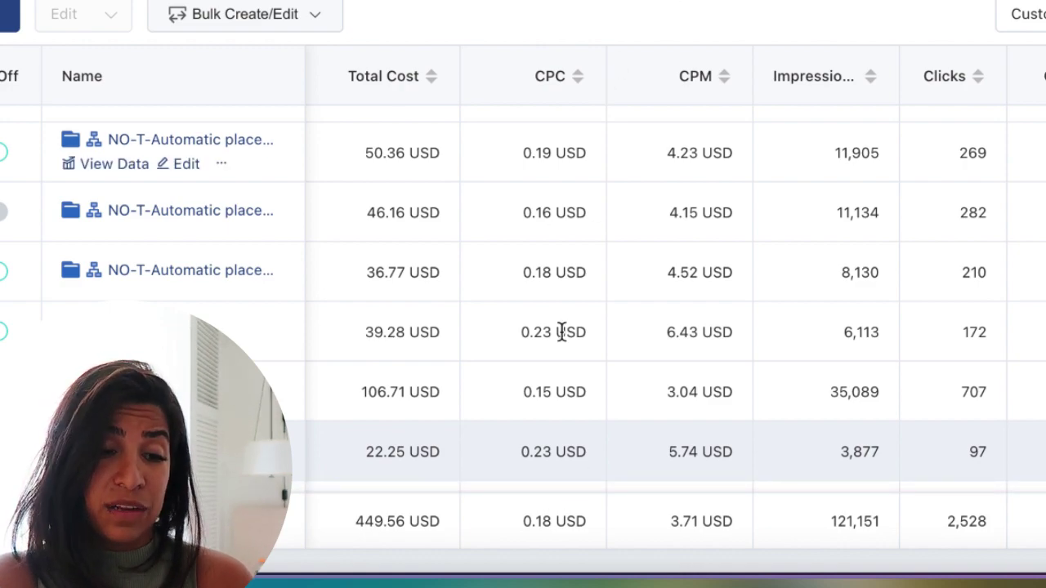
- Review the ad groups' clicks, CTR, conversions, CPA, results and cost per complete payment
scroll(726, 368, "right", 5)
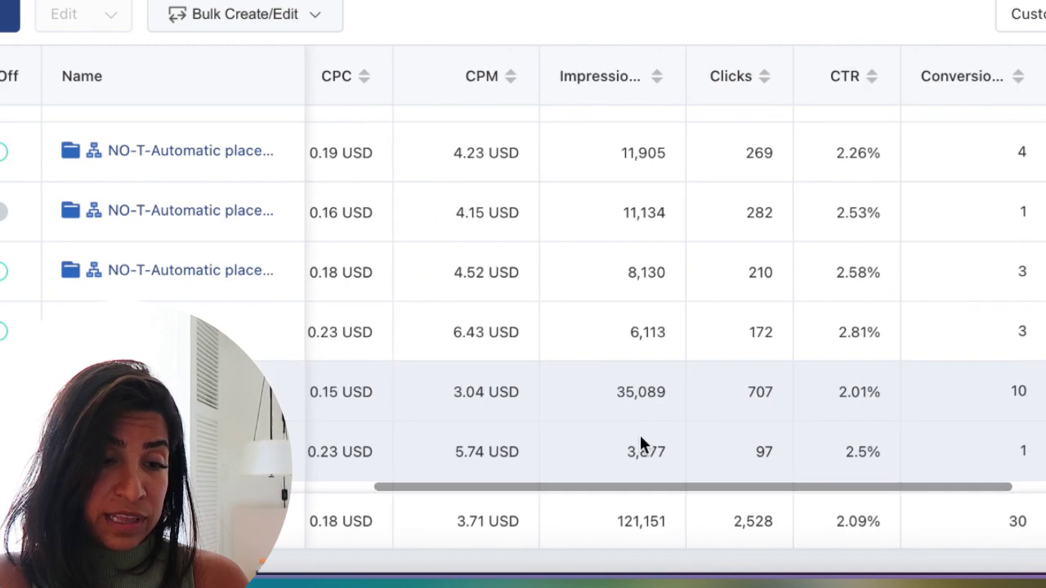
scroll(607, 464, "right", 3)
left_click_drag(564, 490, 773, 481)
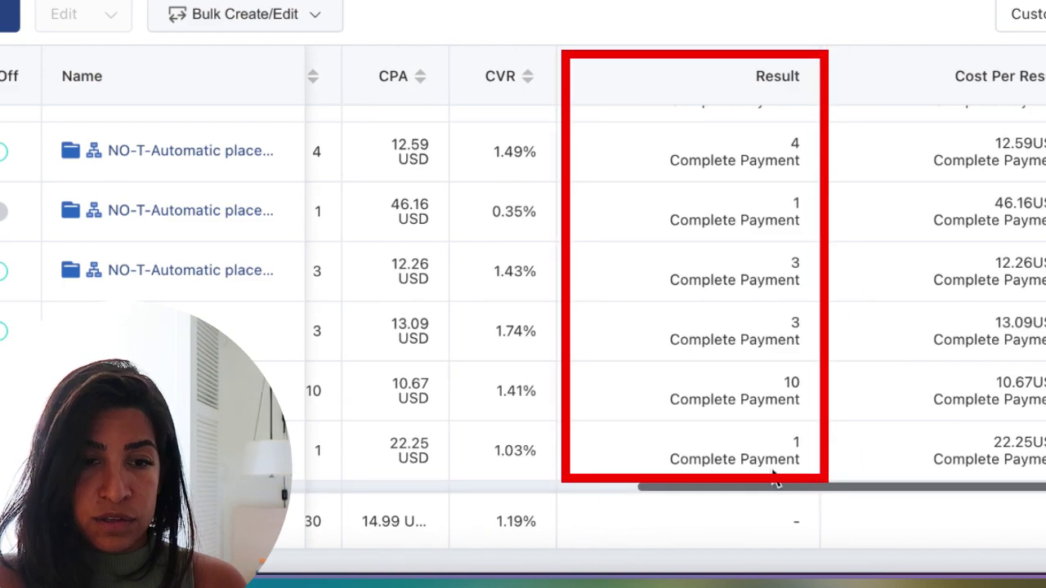
left_click_drag(768, 481, 757, 470)
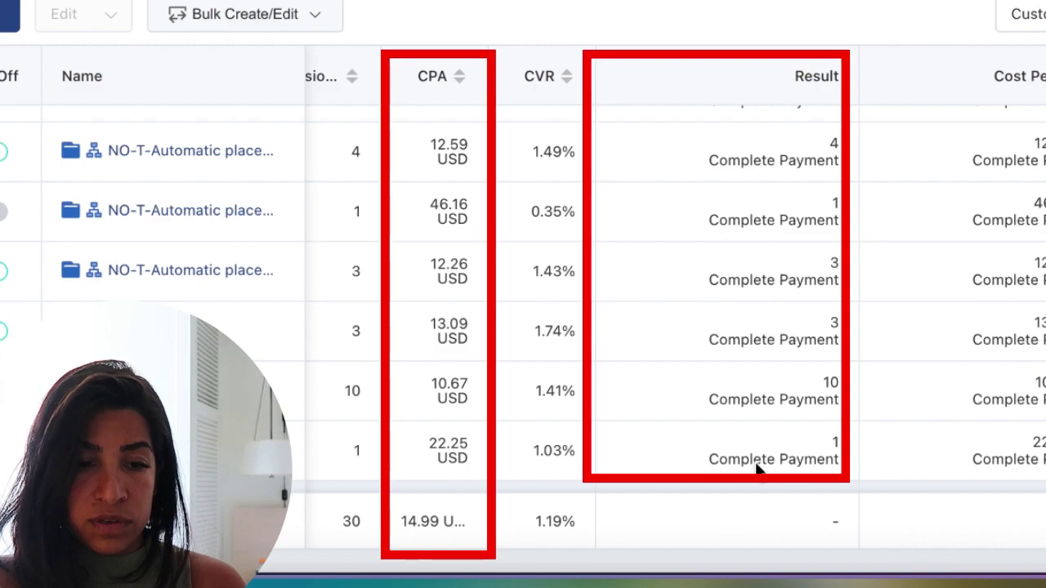
mouse_move(756, 466)
left_mouse_down()
mouse_move(1005, 487)
mouse_move(901, 492)
mouse_move(922, 495)
left_mouse_up()
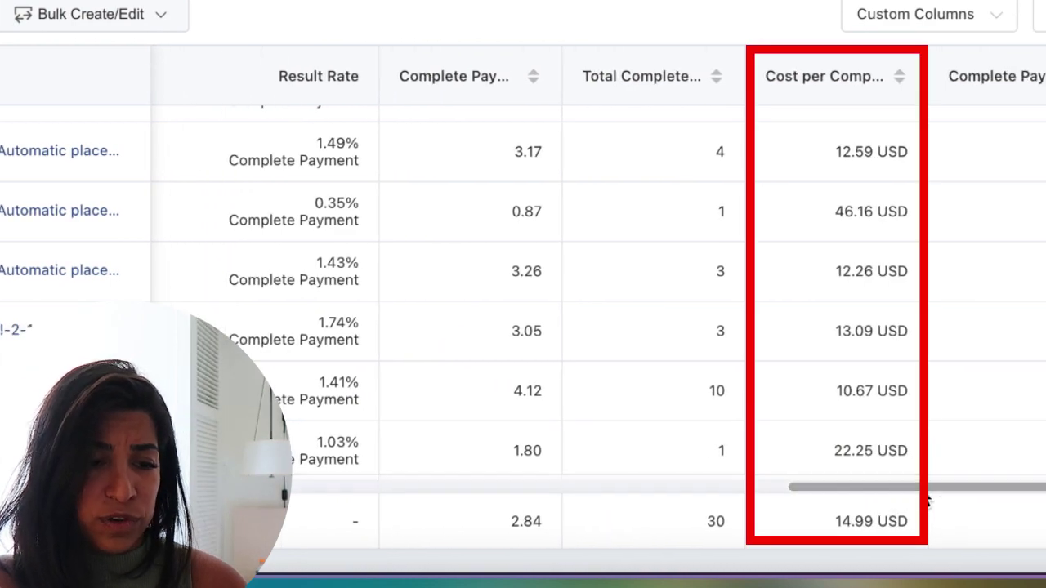
scroll(953, 497, "right", 1)
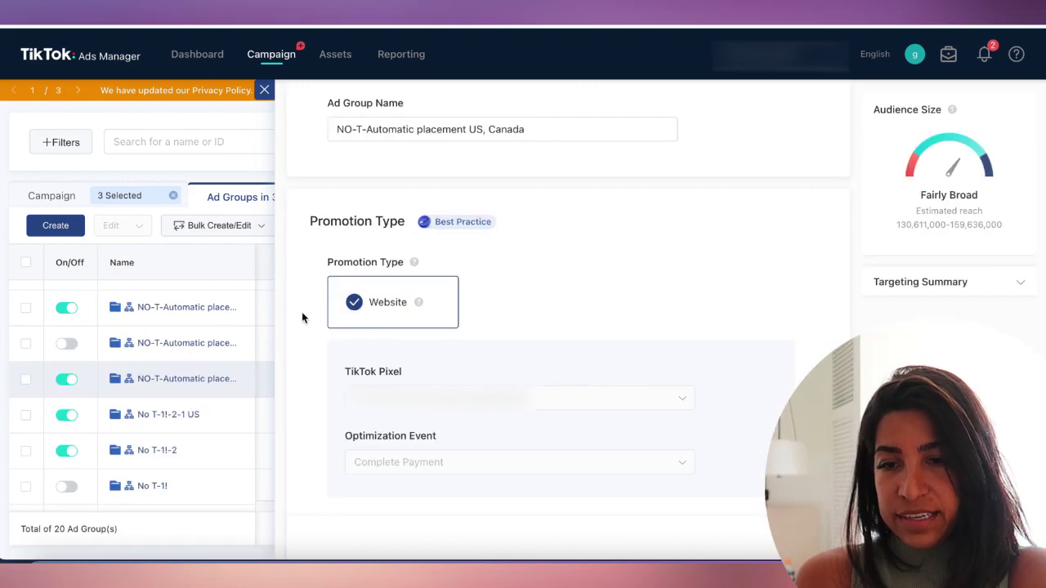
- Review the promotion type, placements, user comment, video download and creative type settings of the US, Canada automatic placement ad group
scroll(305, 318, "down", 2)
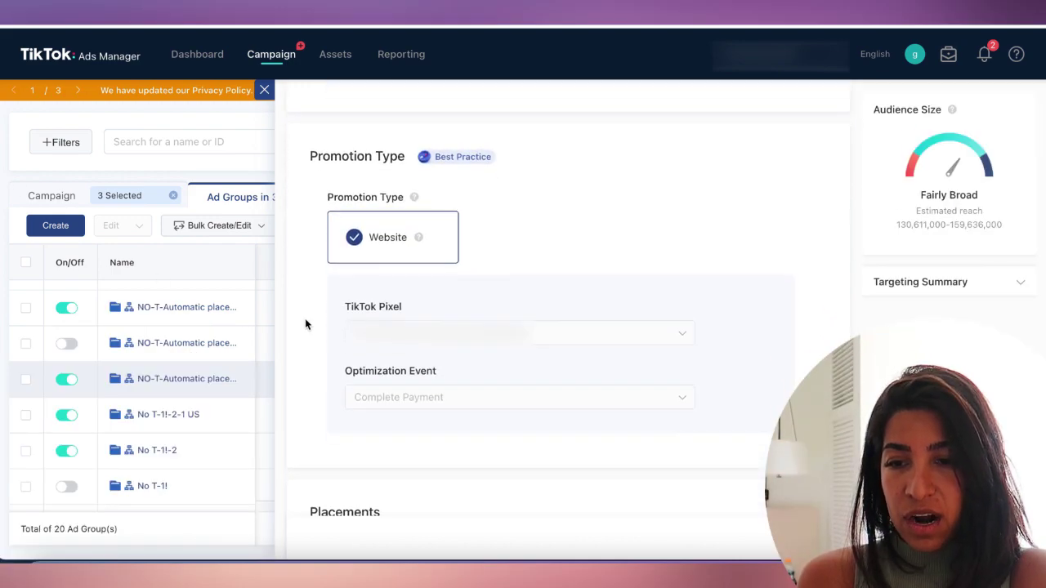
scroll(333, 389, "down", 5)
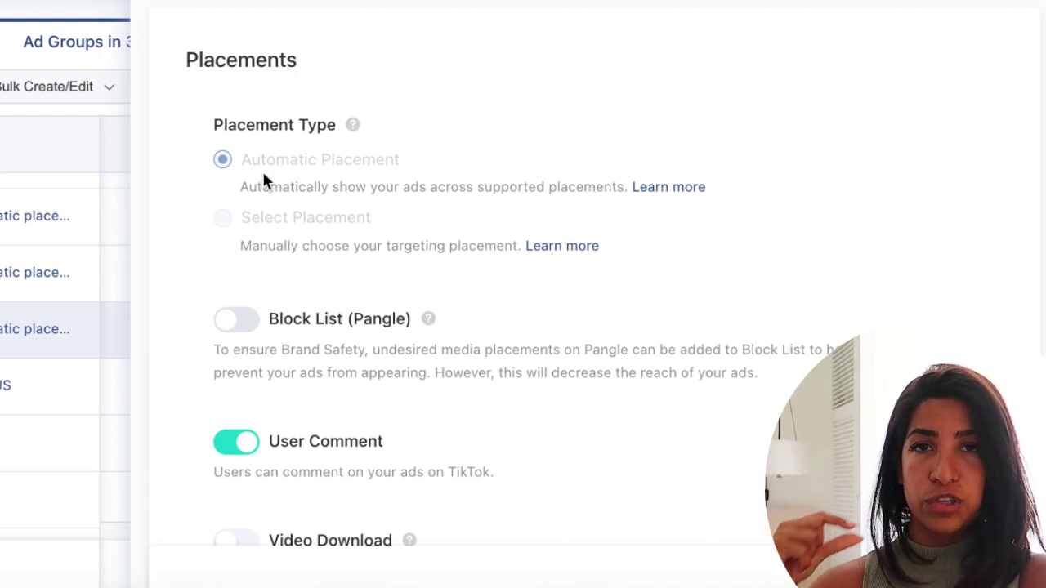
scroll(180, 309, "down", 3)
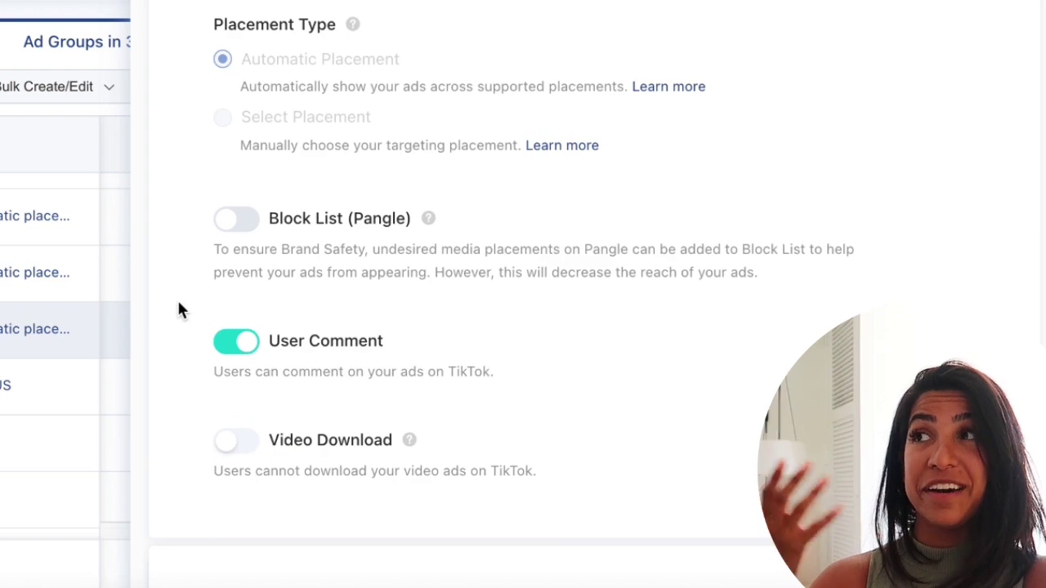
scroll(180, 309, "down", 7)
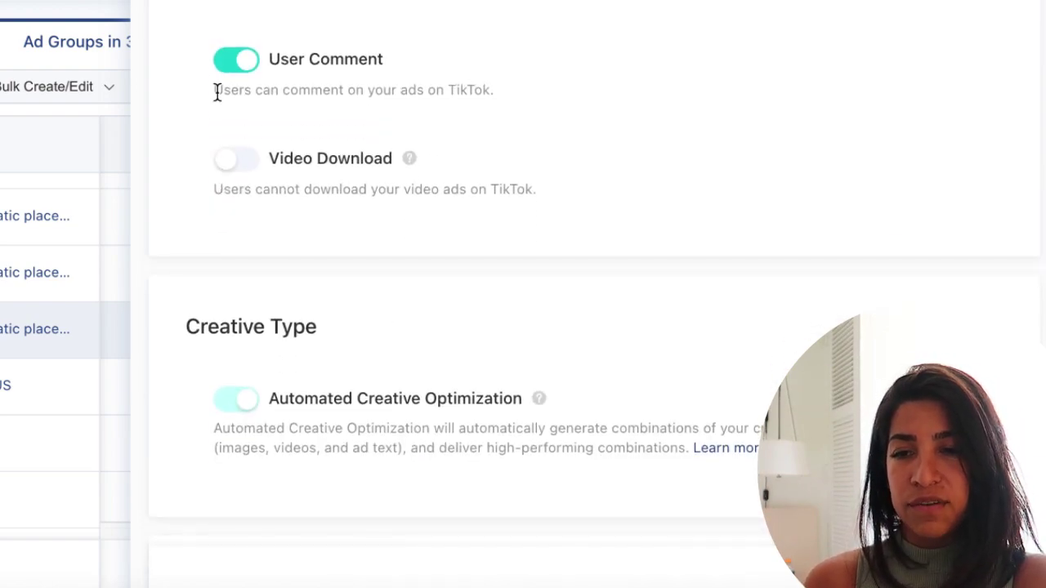
scroll(208, 195, "down", 3)
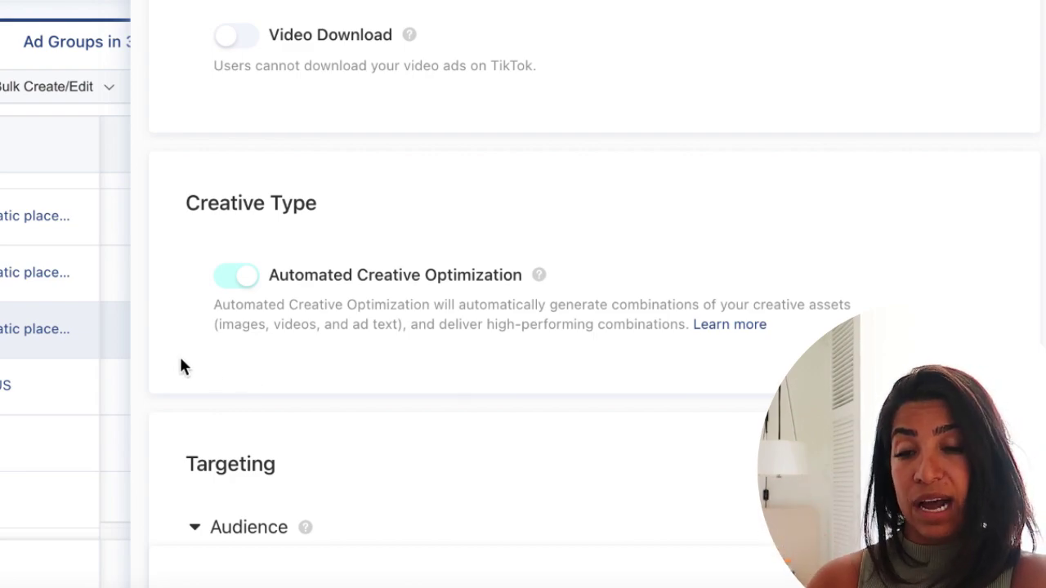
- Examine the ad group's targeting settings: audience, location, gender, age, languages, and interests and behaviors
scroll(180, 360, "down", 3)
scroll(172, 409, "down", 3)
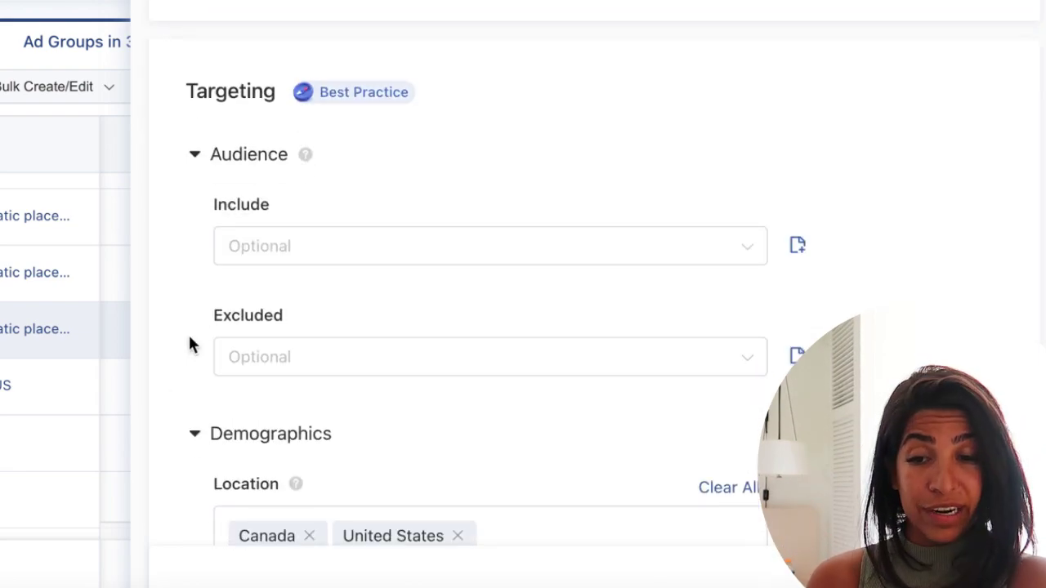
scroll(191, 343, "down", 3)
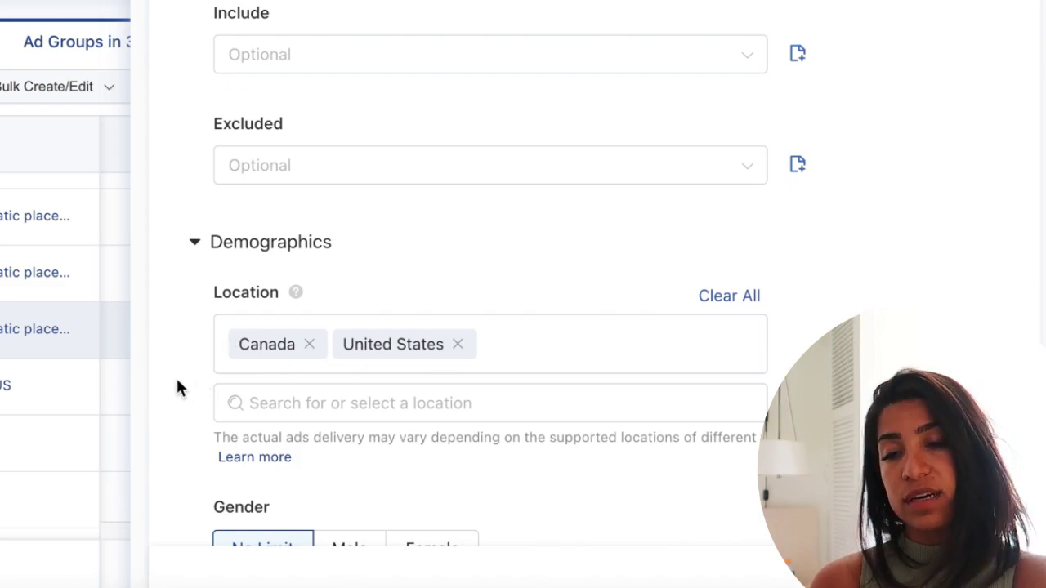
scroll(188, 351, "down", 1)
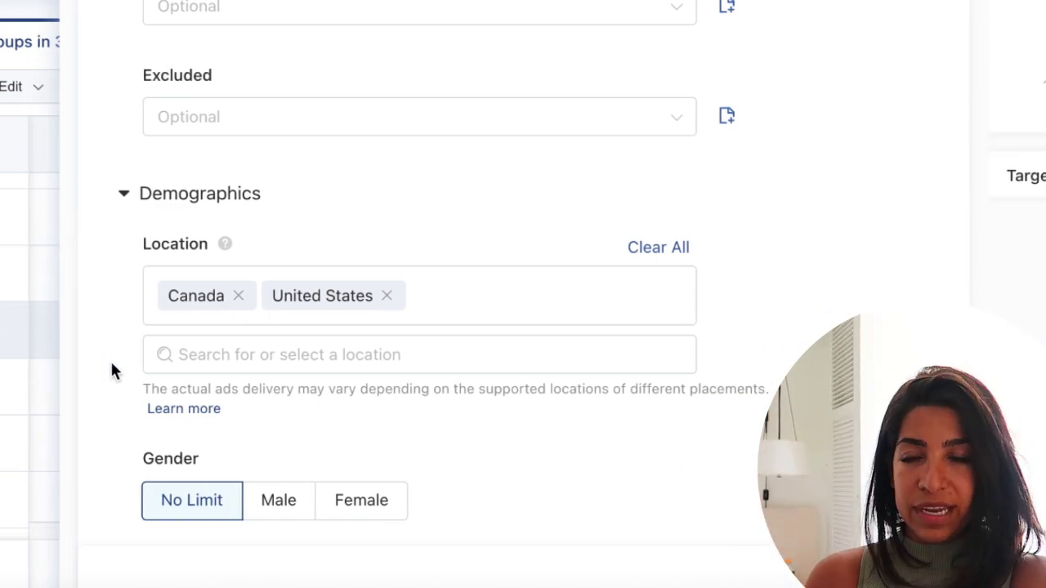
scroll(112, 364, "down", 2)
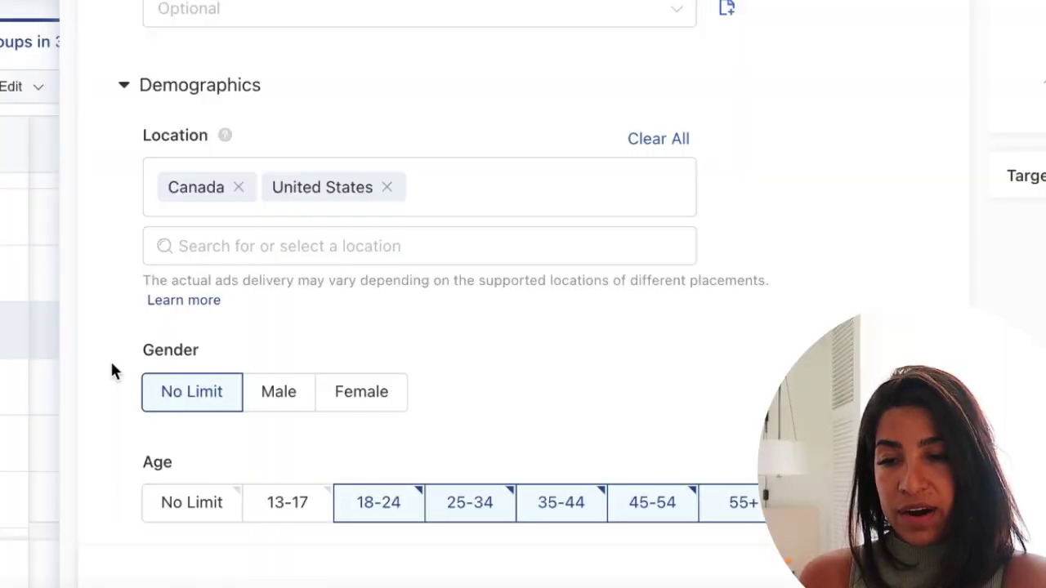
scroll(110, 369, "down", 5)
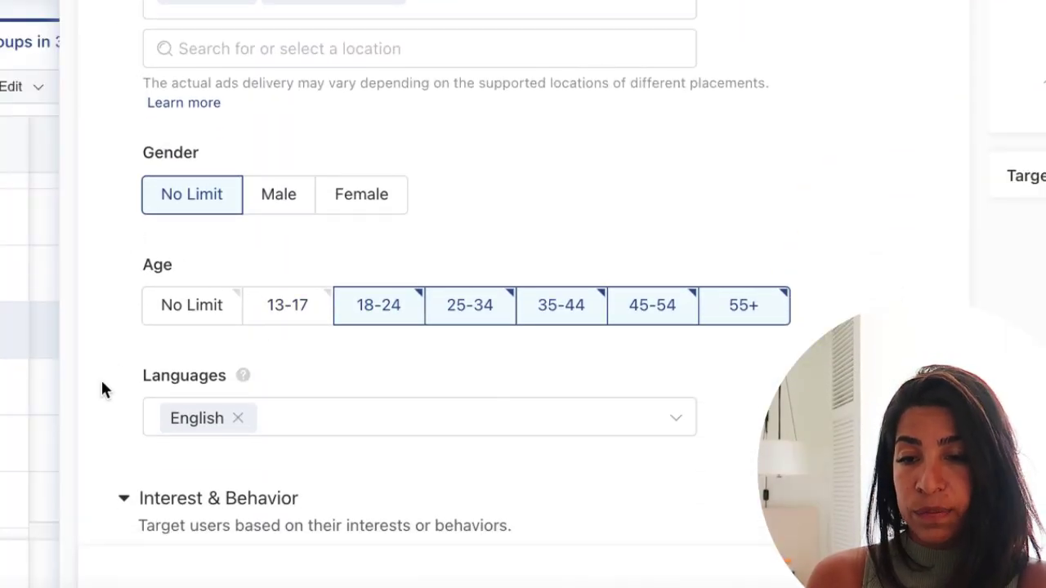
scroll(103, 380, "down", 2)
scroll(322, 283, "down", 3)
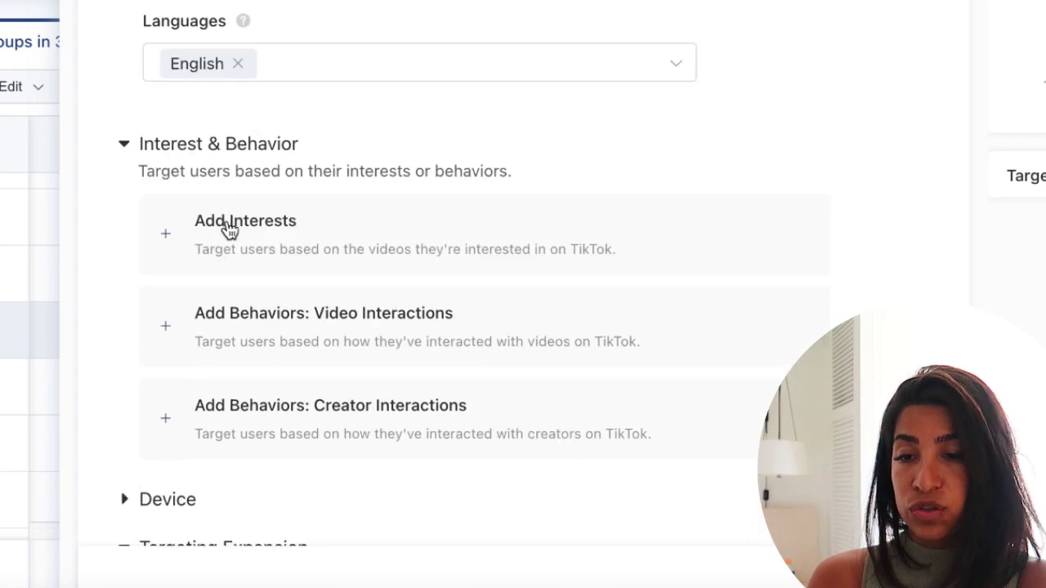
- Review the ad group's budget, schedule, dayparting, optimization goal and bid strategy
scroll(96, 372, "down", 3)
scroll(97, 373, "down", 6)
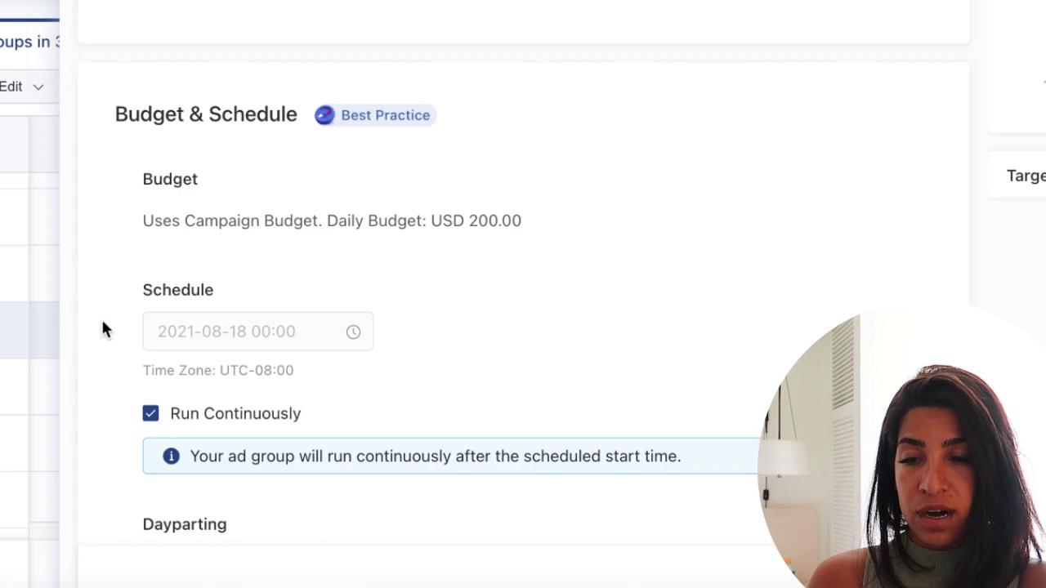
scroll(103, 328, "down", 4)
scroll(101, 327, "down", 2)
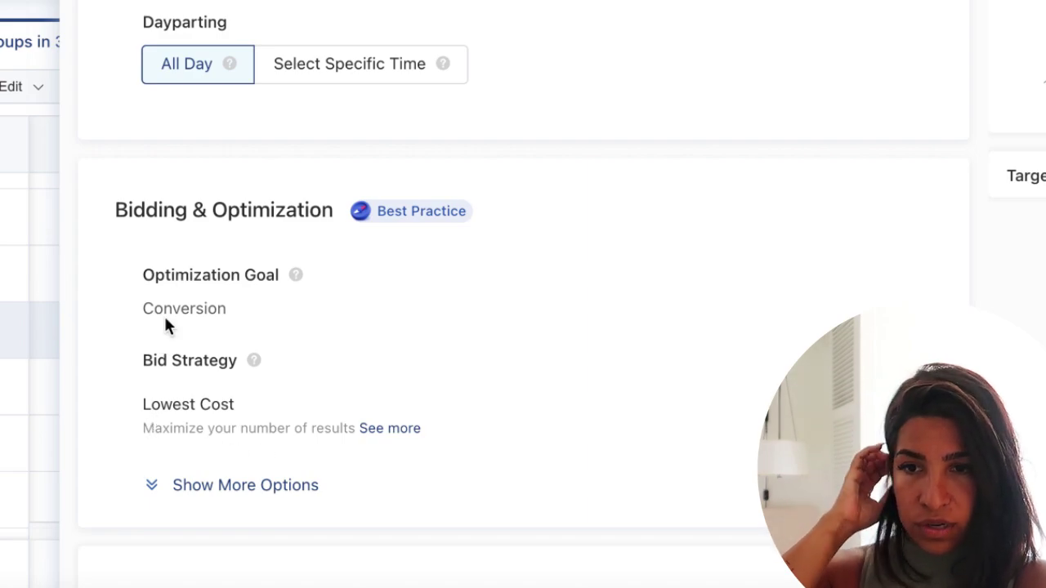
scroll(147, 236, "up", 3)
scroll(104, 67, "up", 2)
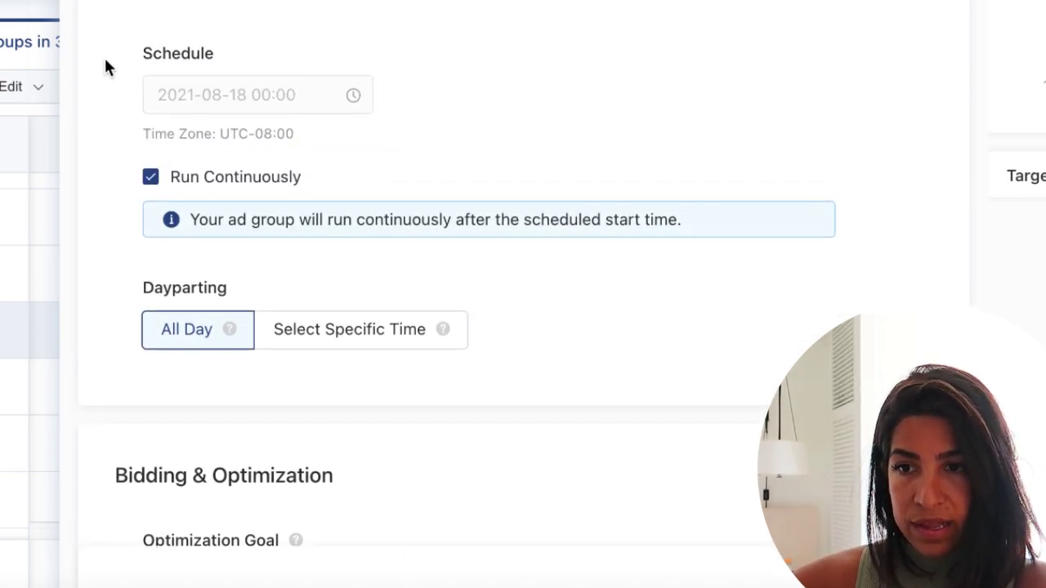
scroll(604, 214, "down", 5)
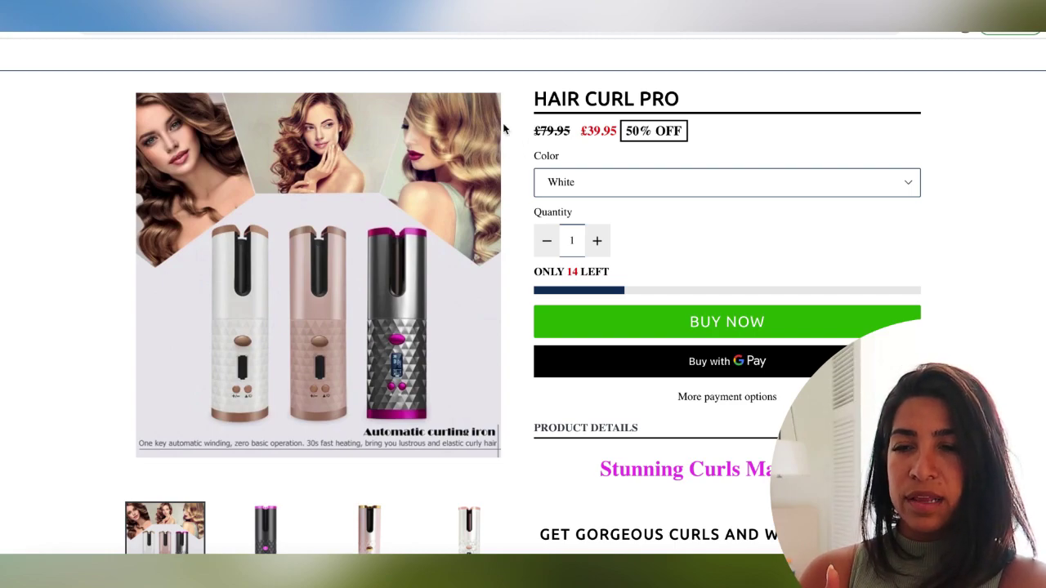
- Examine the Hair Curl Pro product page, including its price, stock notice, product images and product details
double_click(597, 133)
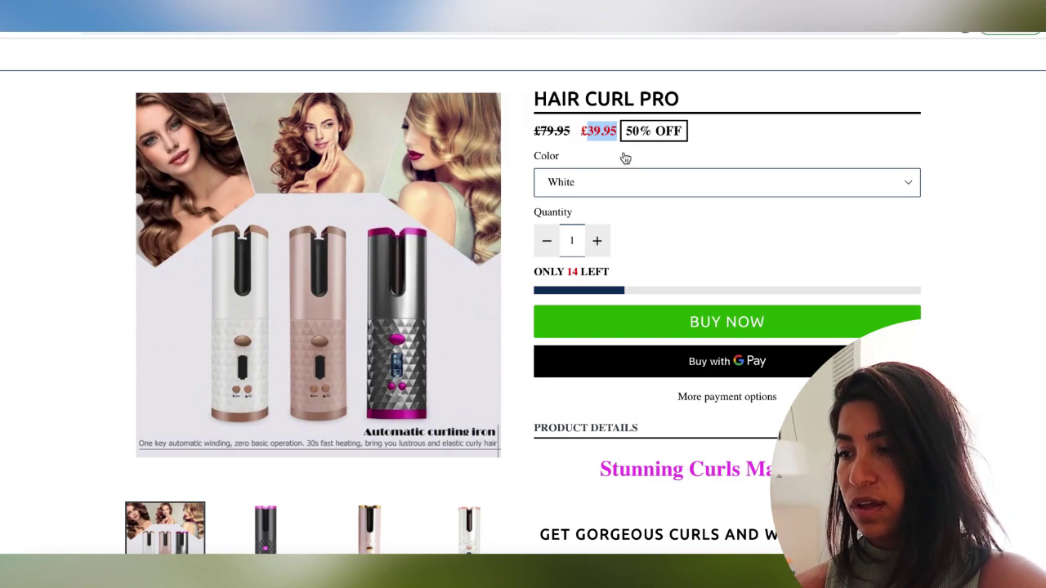
left_click(528, 193)
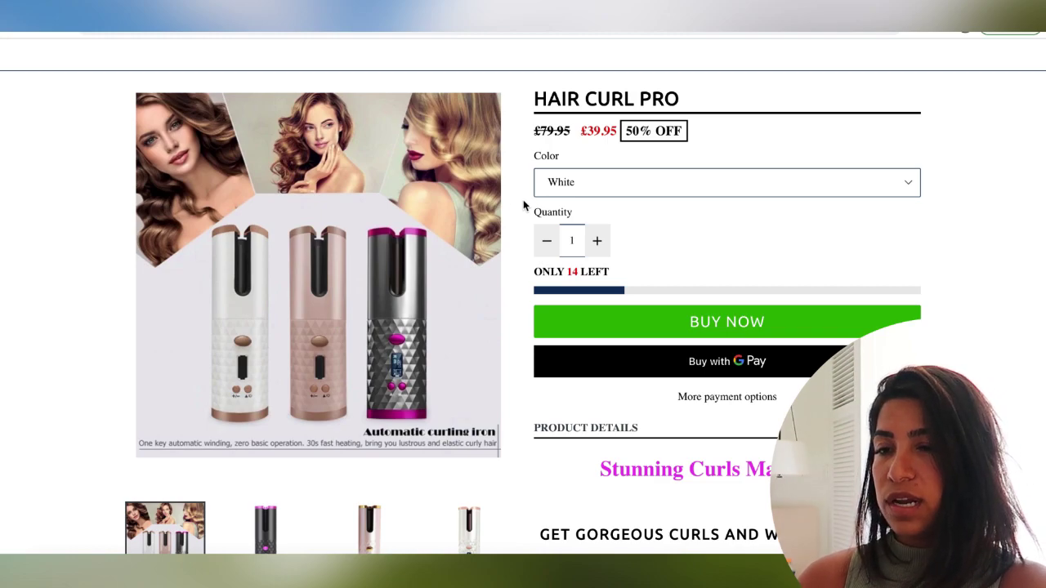
scroll(523, 204, "down", 2)
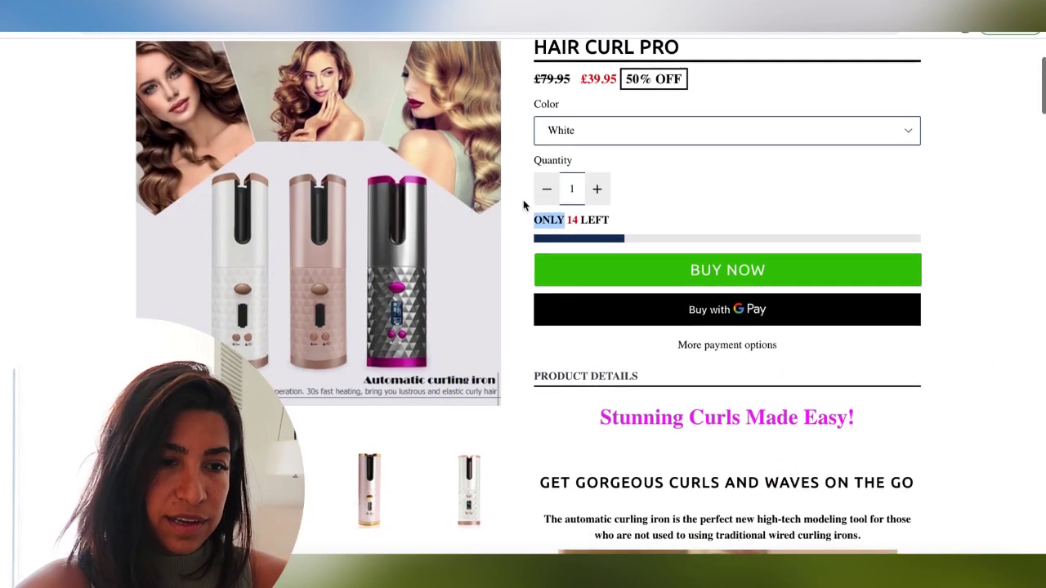
scroll(523, 204, "down", 3)
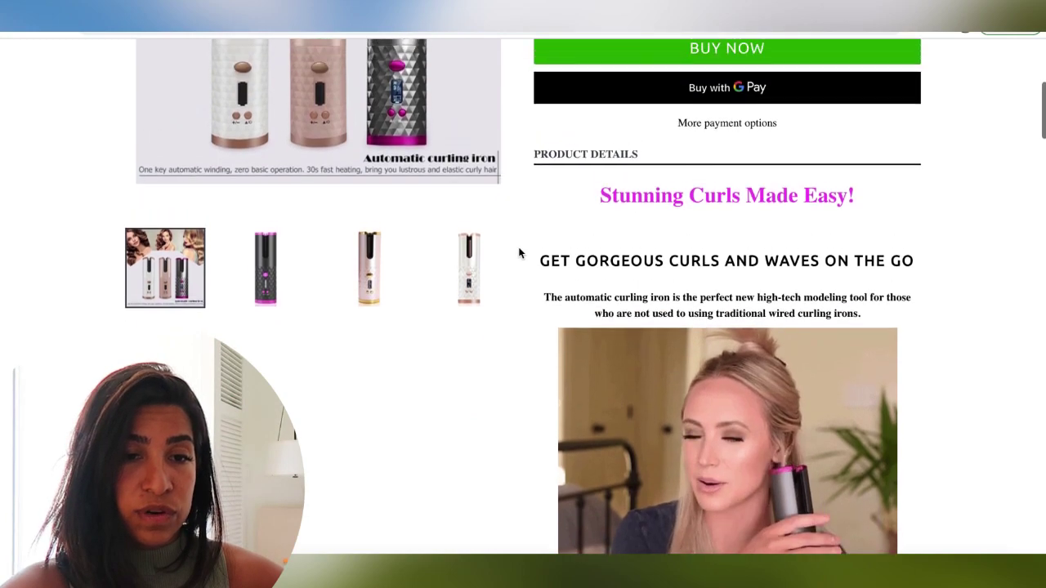
scroll(523, 253, "up", 3)
scroll(490, 361, "up", 3)
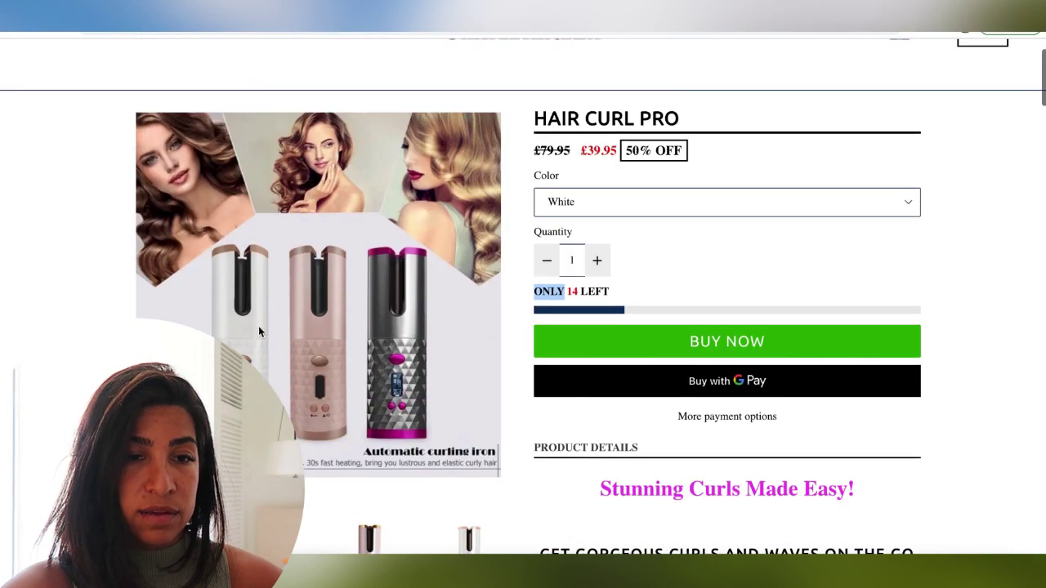
scroll(523, 247, "down", 2)
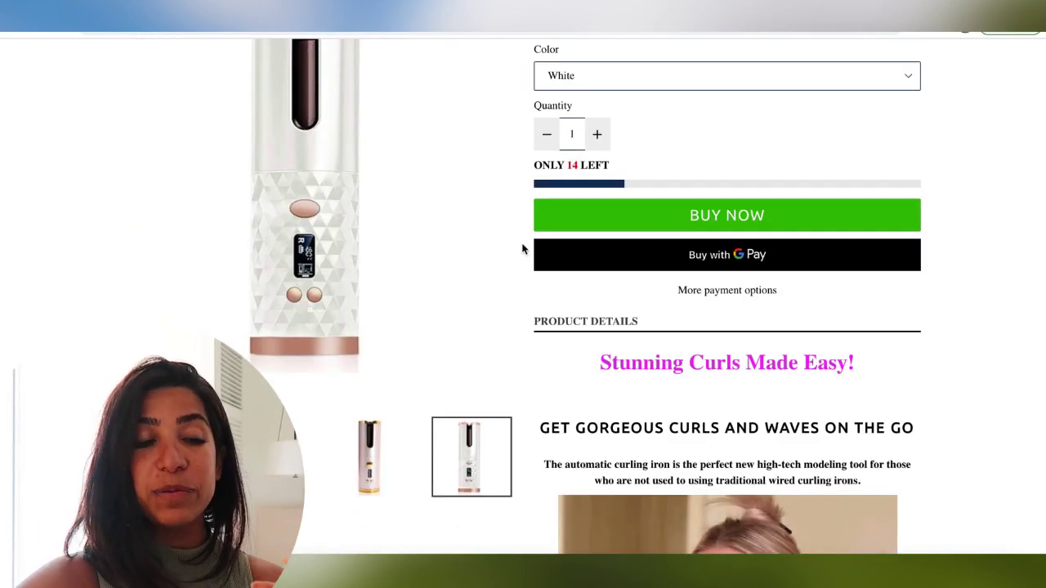
scroll(523, 249, "down", 2)
scroll(523, 249, "down", 3)
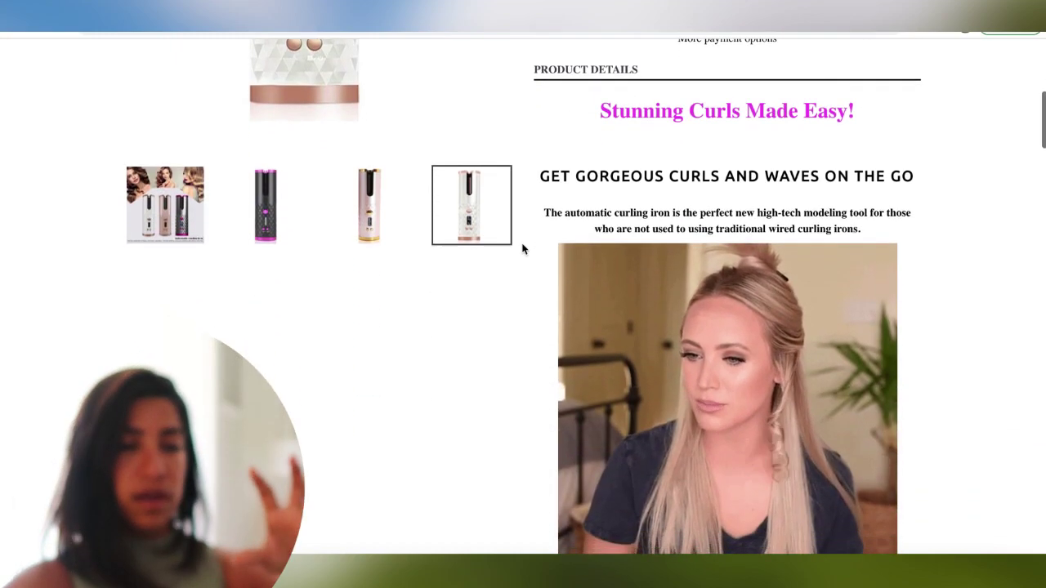
- Examine the demonstration images and description text under the hair curler's product details
scroll(523, 249, "down", 3)
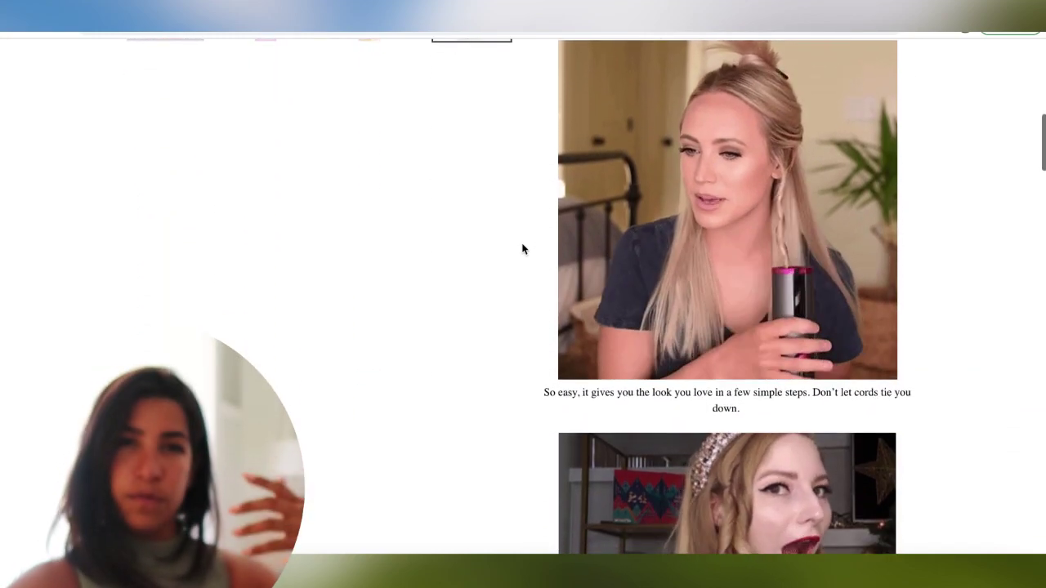
scroll(523, 249, "down", 3)
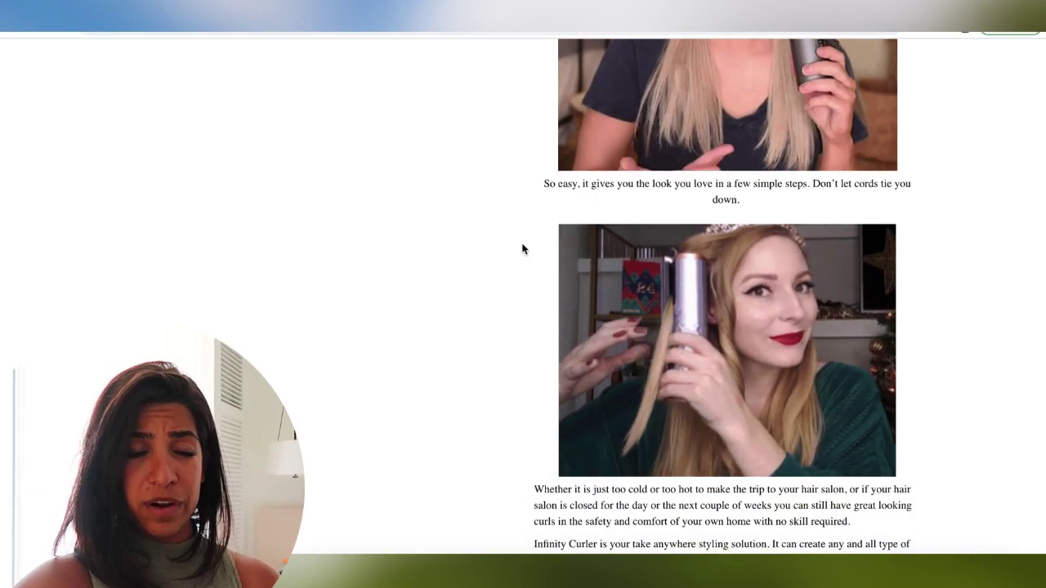
scroll(523, 249, "up", 2)
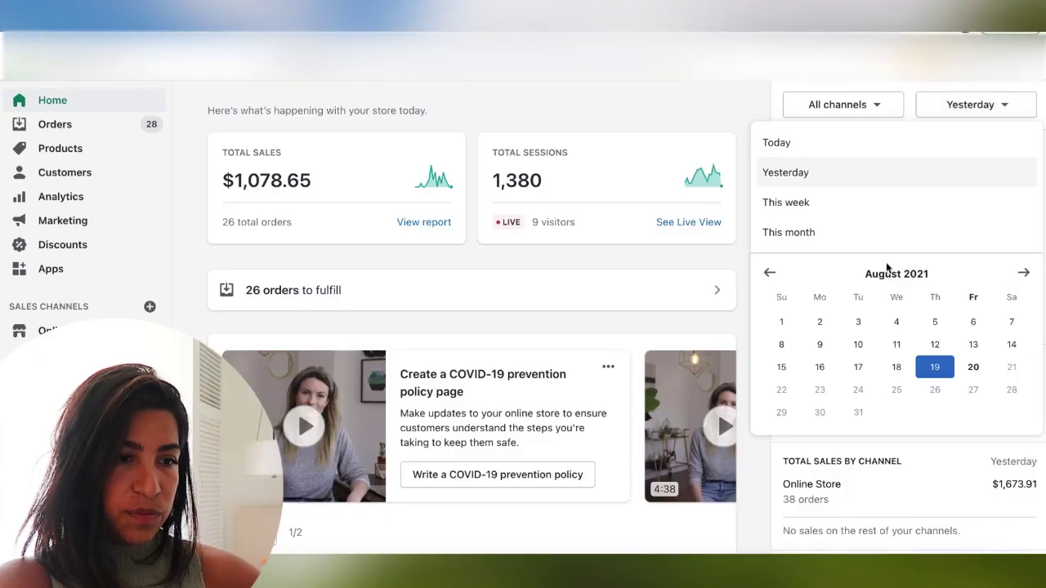
- In the Shopify admin, set the sales overview's date range to August 17–20, 2021
left_click(890, 367)
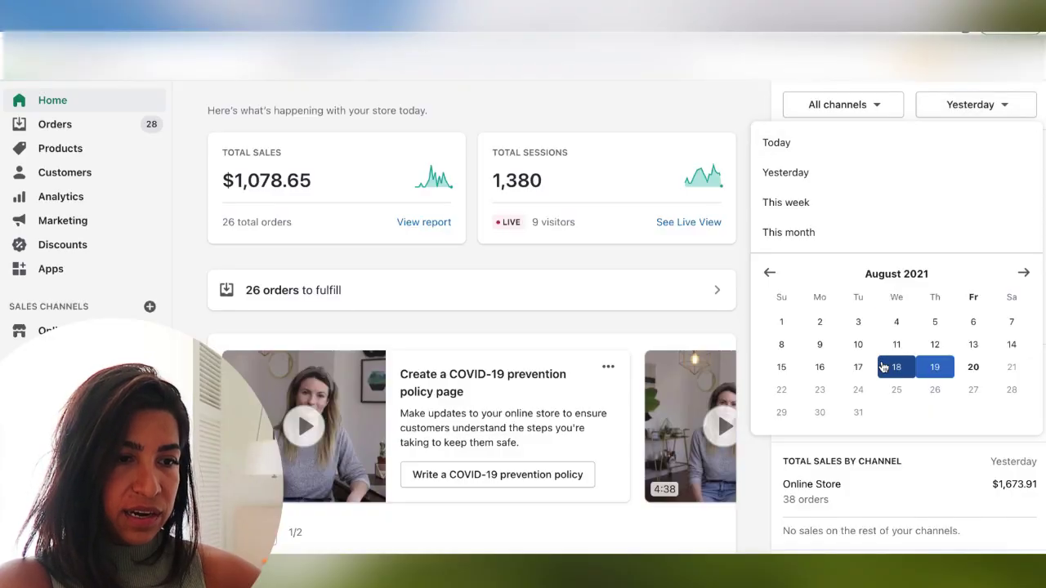
left_click(869, 368)
left_click(970, 367)
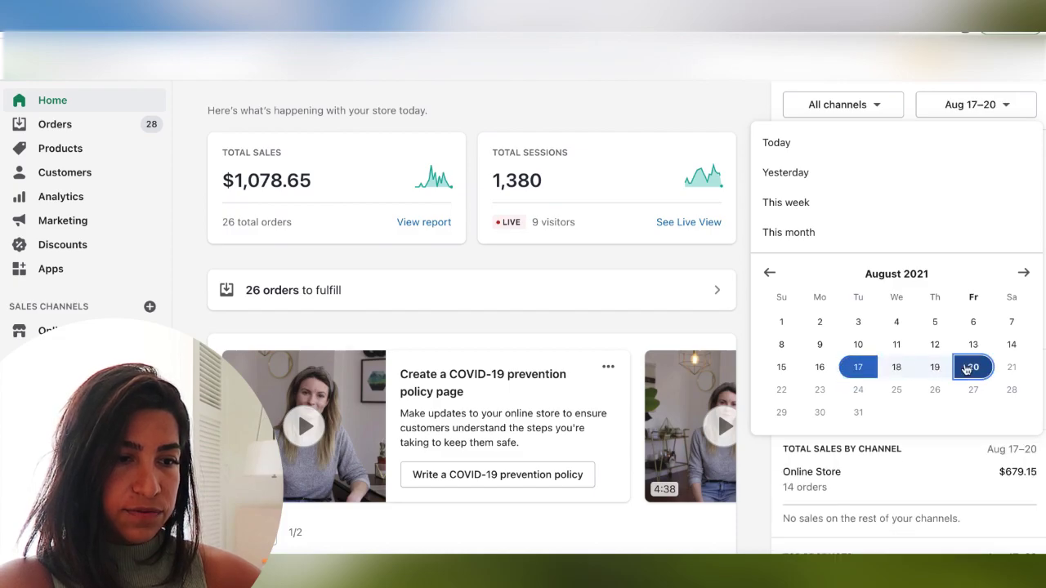
- Set the sales overview's date range to August 18–20, 2021 and show the total sales summary
left_click(896, 367)
left_click(973, 367)
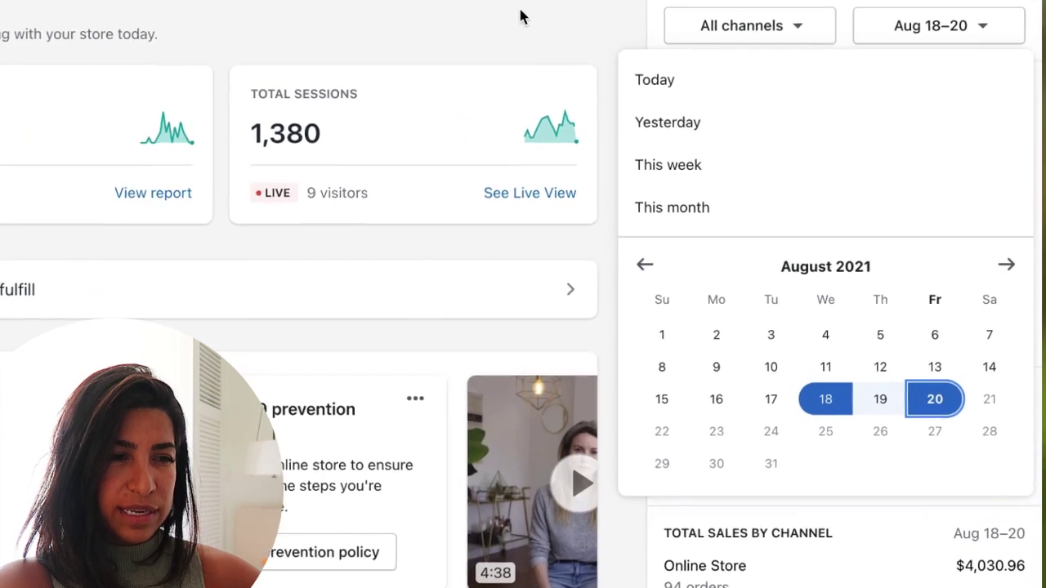
left_click(699, 104)
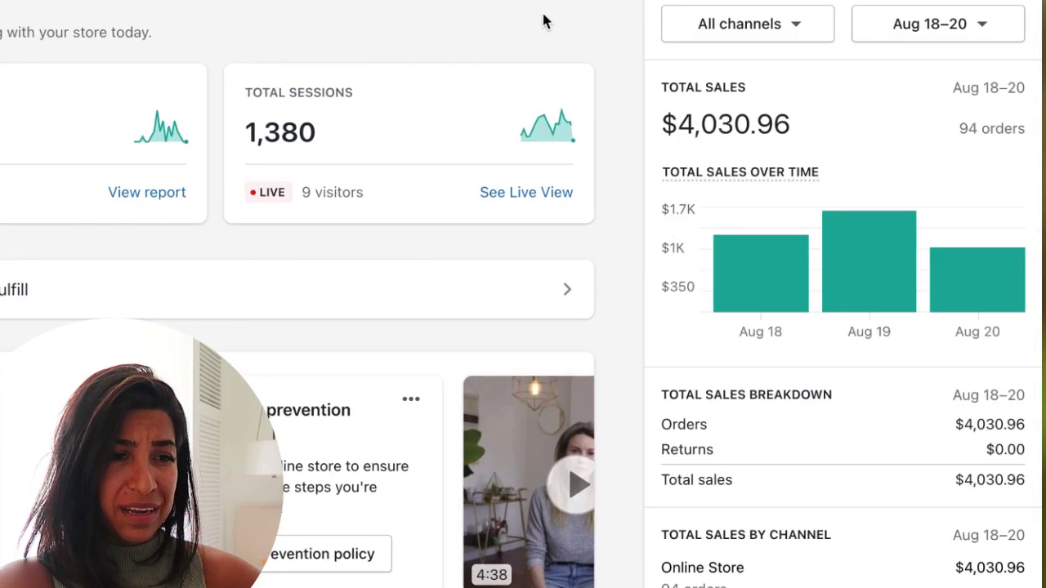